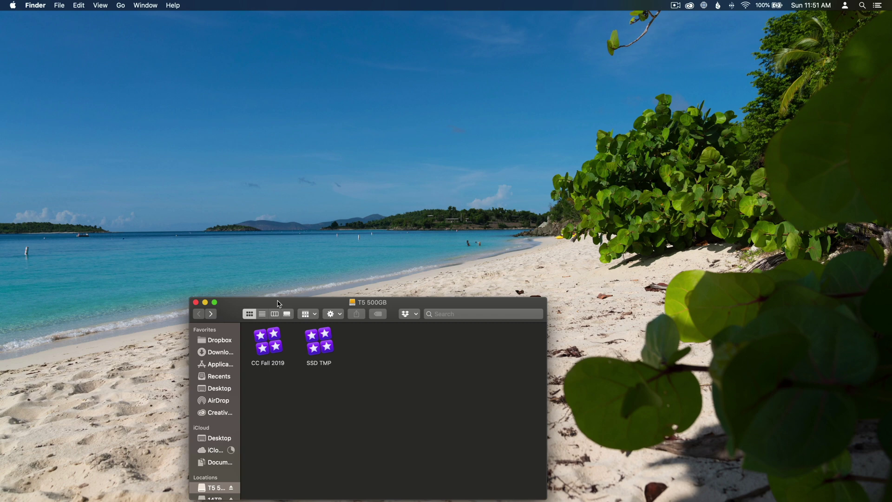
- Show the package contents of the SSD TMP library on the T5 500GB drive
{"action": "left_click_drag", "start_coordinate": [278, 302], "coordinate": [259, 289]}
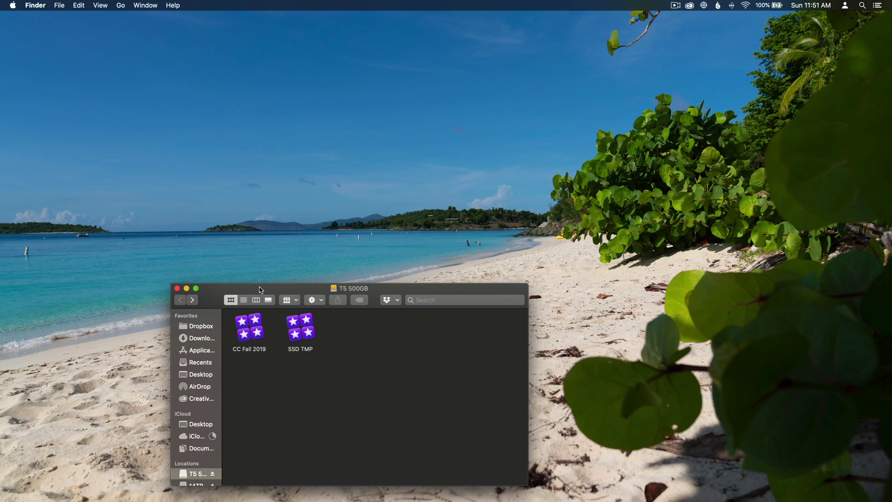
{"action": "left_click", "coordinate": [300, 334]}
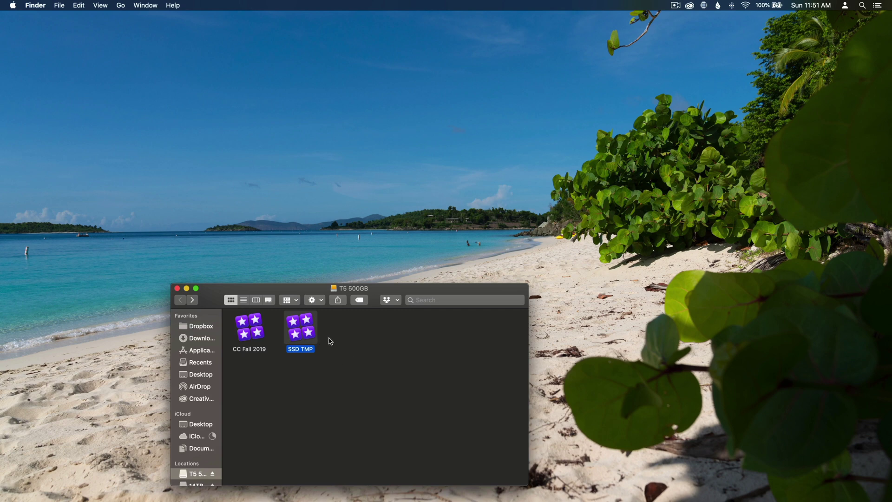
{"action": "left_click", "coordinate": [345, 333]}
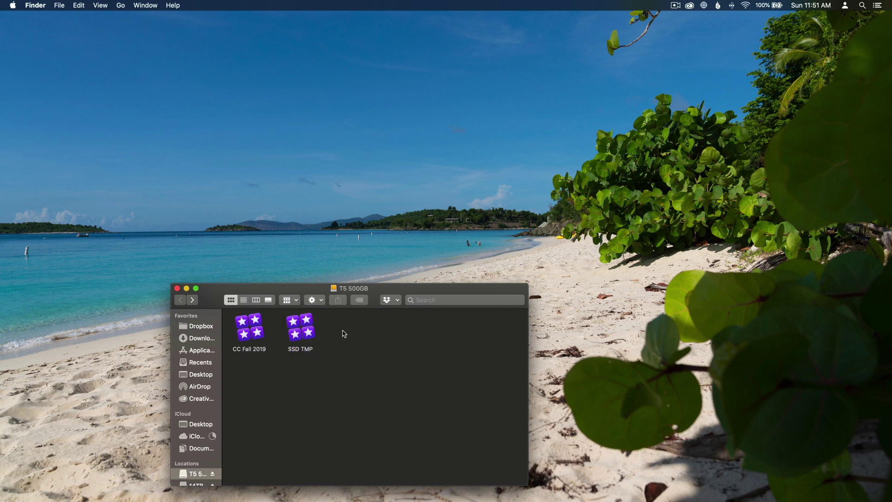
{"action": "left_click", "coordinate": [311, 333]}
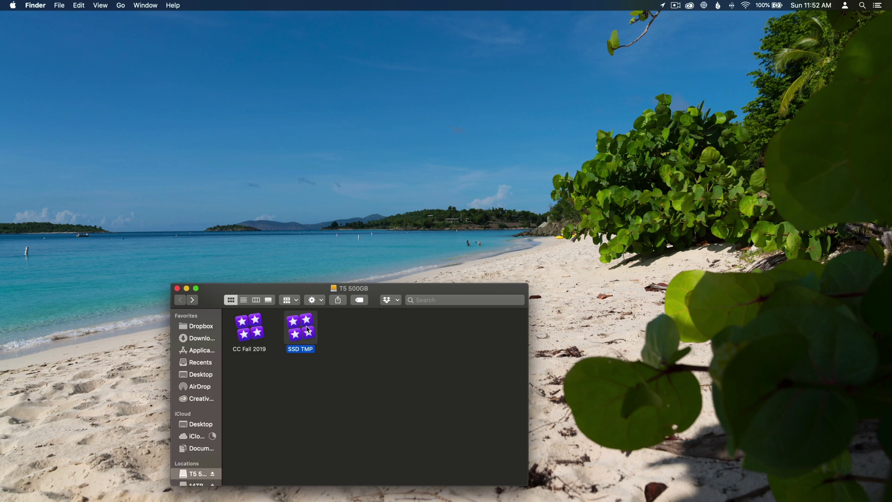
{"action": "right_click", "coordinate": [307, 330]}
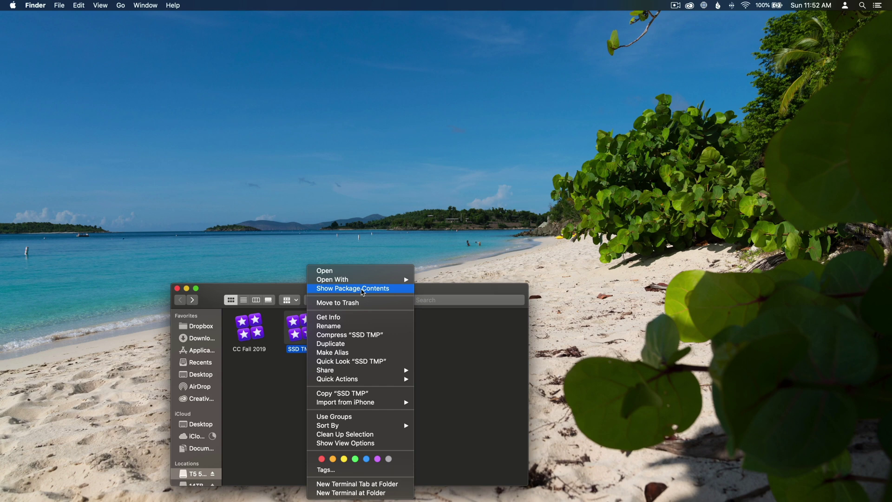
{"action": "left_click", "coordinate": [363, 292]}
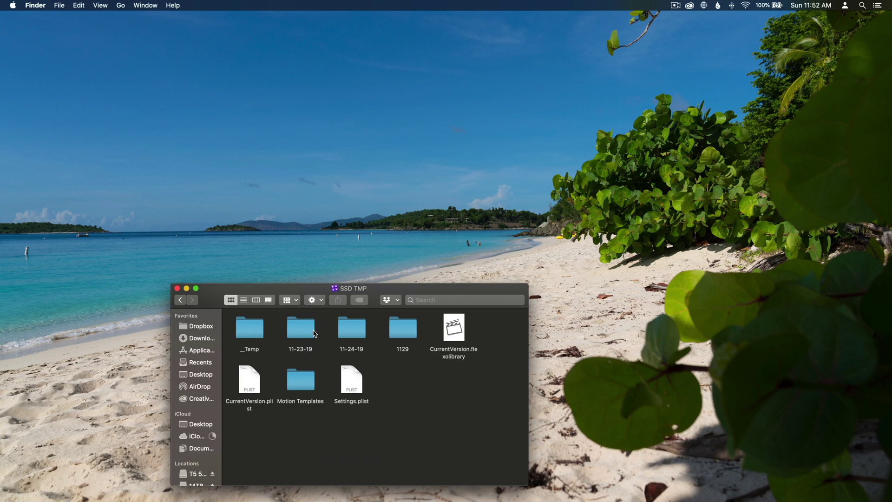
- Look over the event folders 11-23-19, 11-24-19 and 1129 inside the library package
{"action": "left_click", "coordinate": [301, 332]}
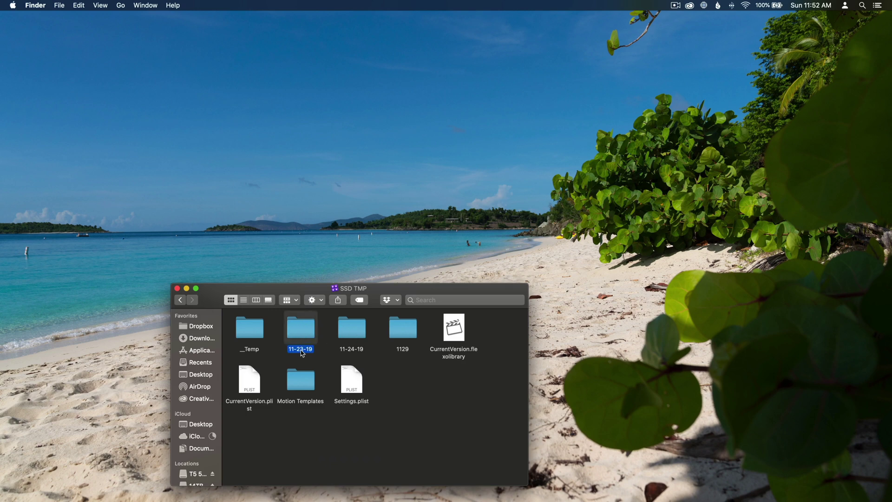
{"action": "left_click", "coordinate": [360, 326]}
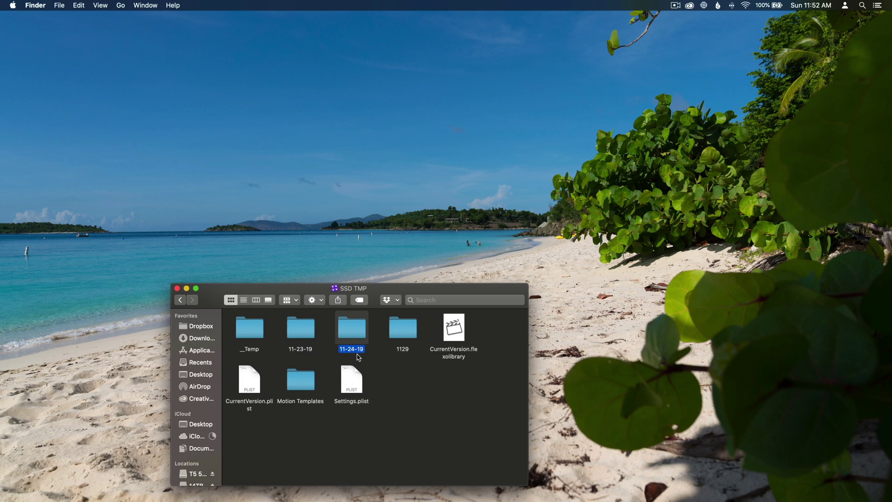
{"action": "left_click", "coordinate": [406, 328]}
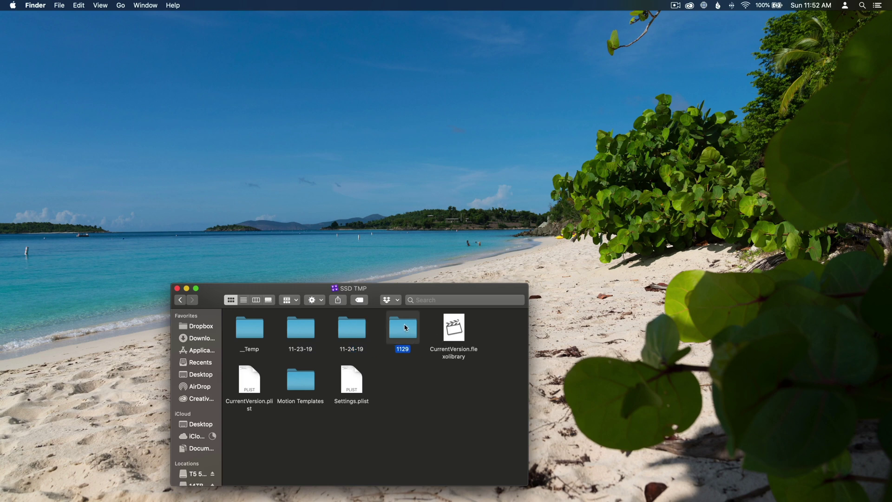
{"action": "left_click", "coordinate": [304, 324]}
{"action": "left_click", "coordinate": [361, 335]}
{"action": "left_click", "coordinate": [408, 340]}
{"action": "left_click", "coordinate": [290, 326]}
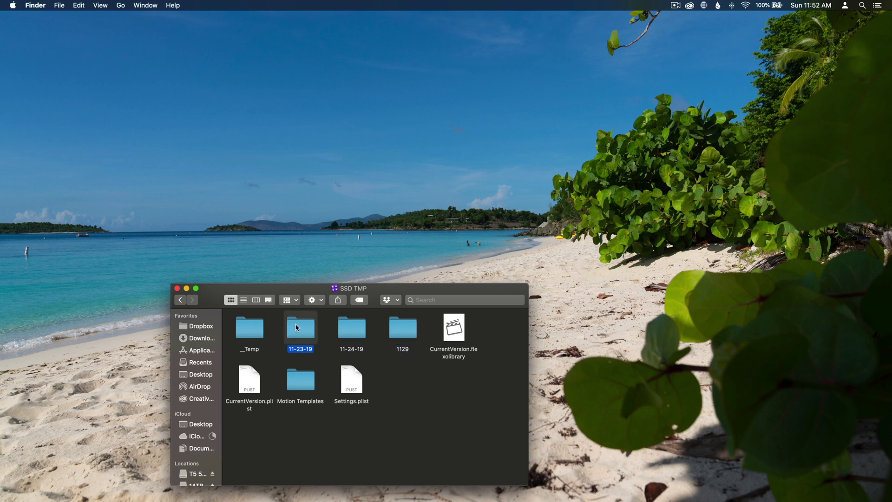
{"action": "left_click", "coordinate": [359, 336]}
{"action": "left_click", "coordinate": [401, 340]}
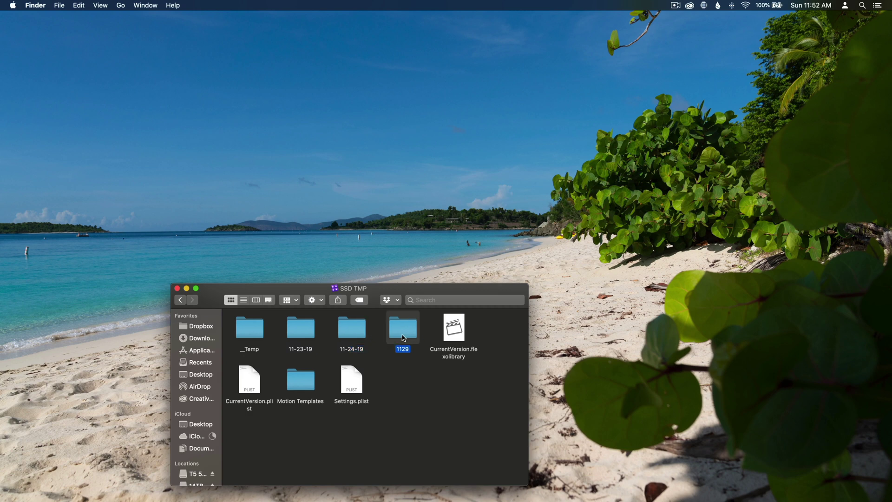
{"action": "left_click", "coordinate": [293, 334]}
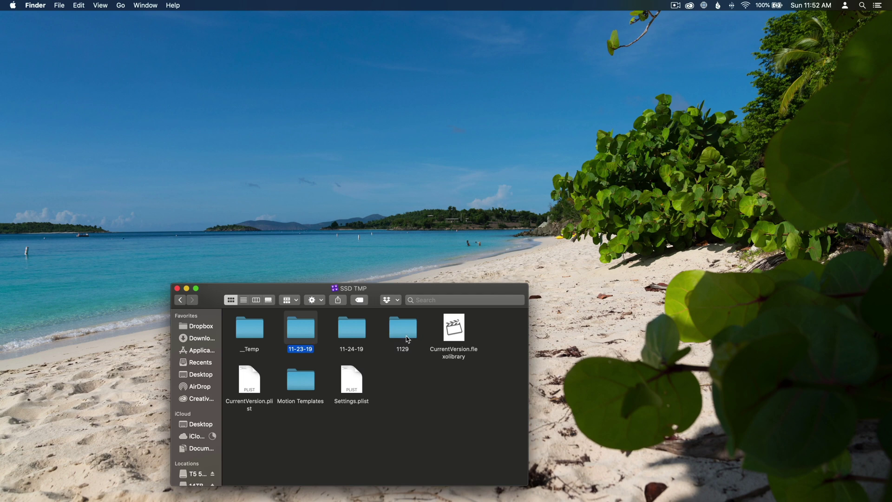
- Open the 11-23-19 event folder and look over the project folders it contains
{"action": "double_click", "coordinate": [301, 329]}
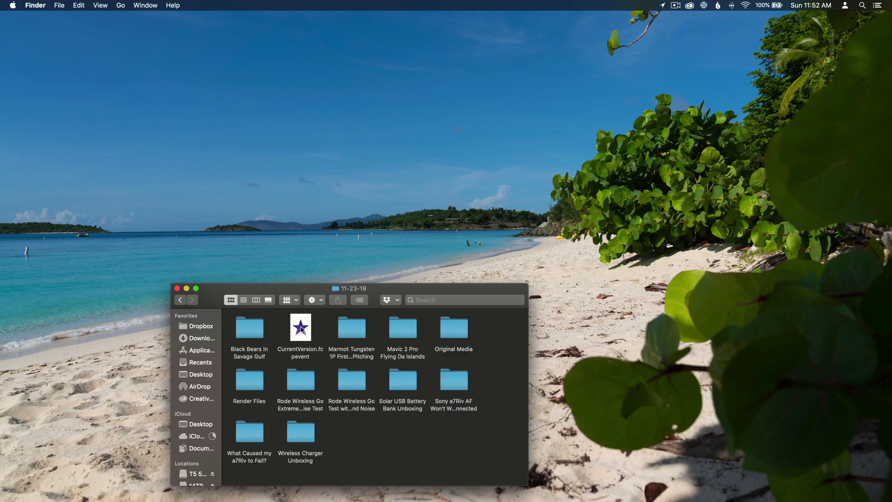
{"action": "left_click", "coordinate": [241, 328]}
{"action": "left_click", "coordinate": [358, 337]}
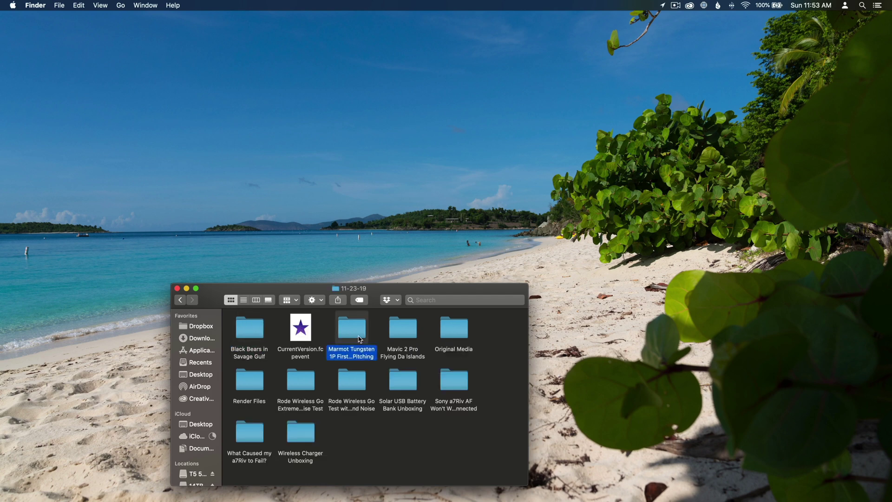
{"action": "left_click", "coordinate": [411, 335]}
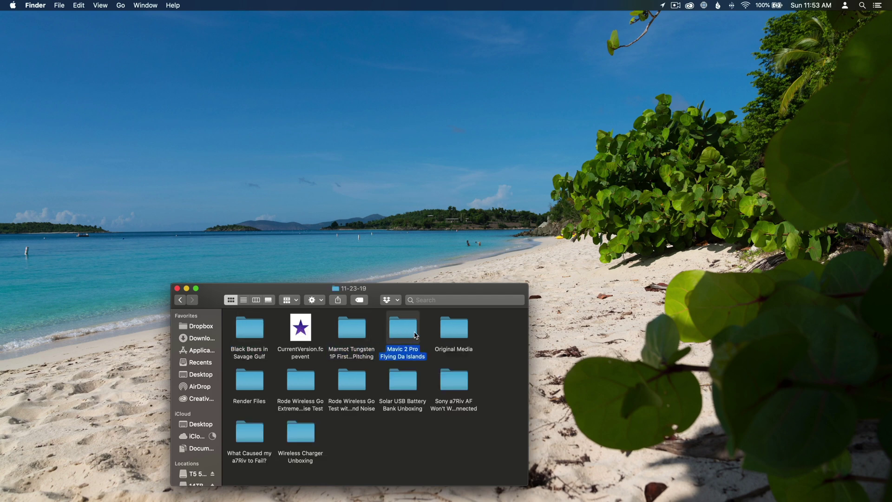
{"action": "left_click", "coordinate": [255, 385]}
{"action": "left_click", "coordinate": [300, 387]}
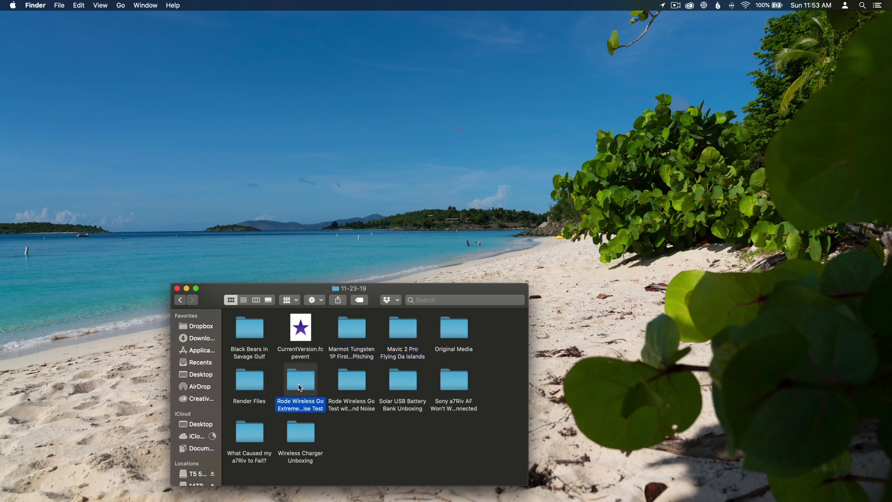
{"action": "left_click", "coordinate": [356, 384]}
{"action": "left_click", "coordinate": [407, 381]}
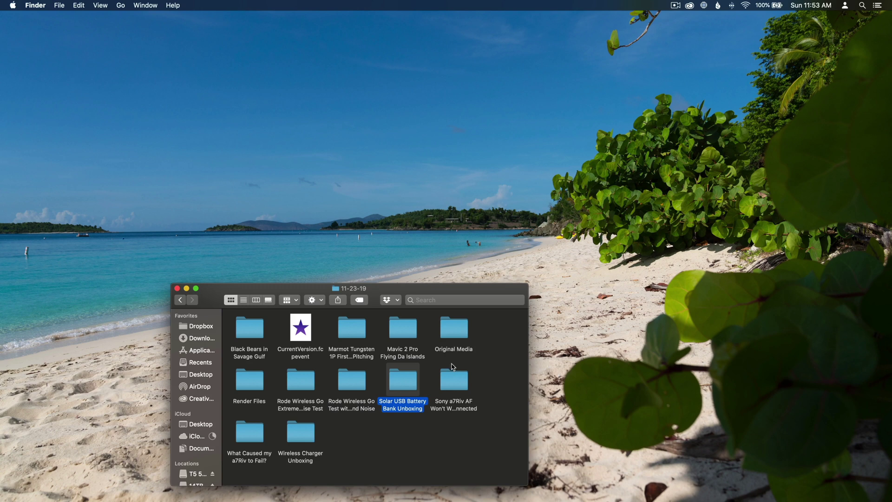
- Examine all media files in the event's Original Media folder and return to the top level of the SSD TMP package
{"action": "double_click", "coordinate": [456, 333]}
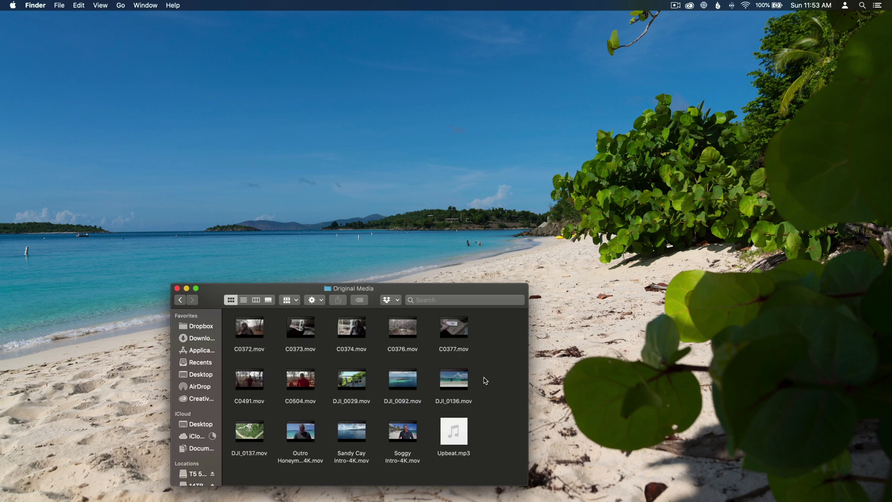
{"action": "left_click_drag", "start_coordinate": [496, 328], "coordinate": [233, 472]}
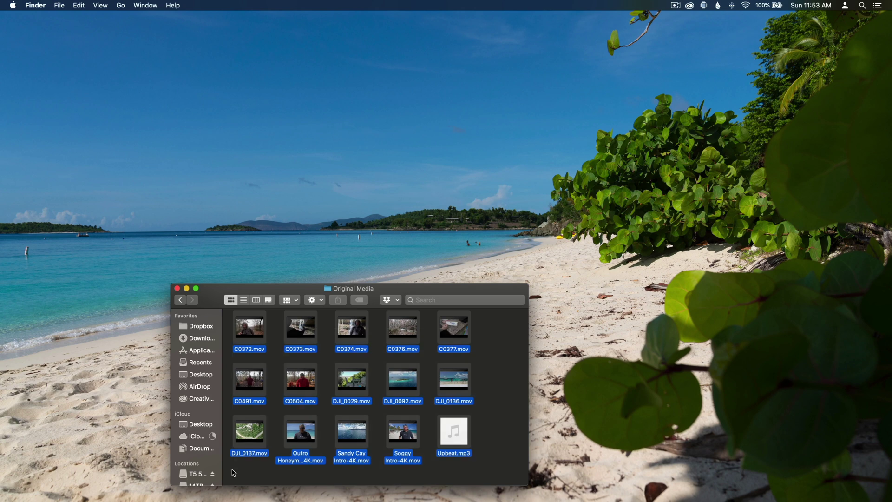
{"action": "mouse_move", "coordinate": [314, 378]}
{"action": "left_click", "coordinate": [180, 300]}
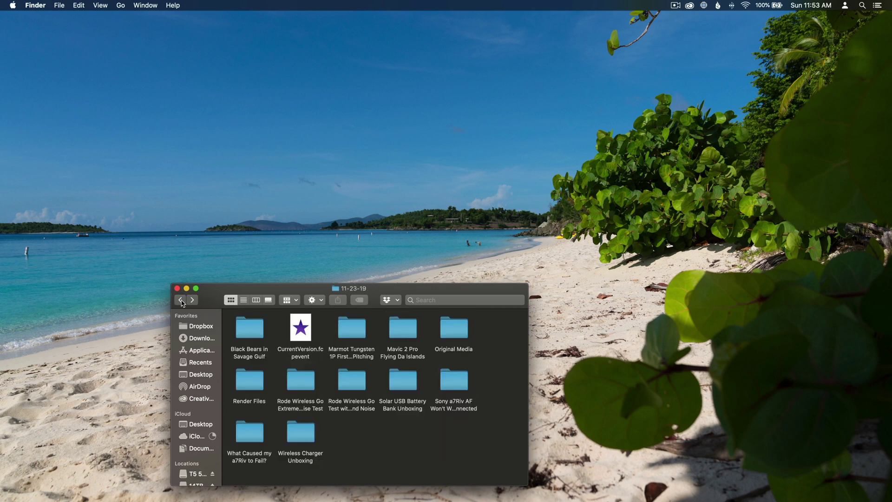
{"action": "left_click", "coordinate": [180, 301]}
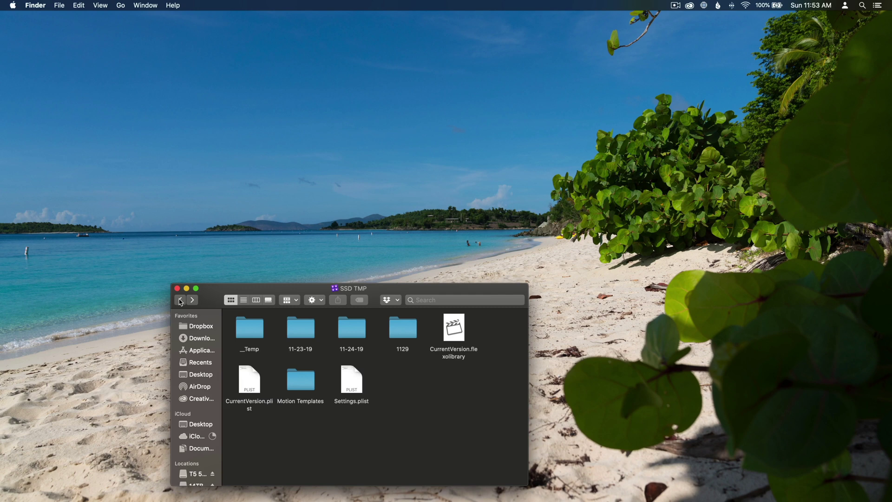
- Create a new folder on the desktop and name it Repaired
{"action": "left_click", "coordinate": [269, 139]}
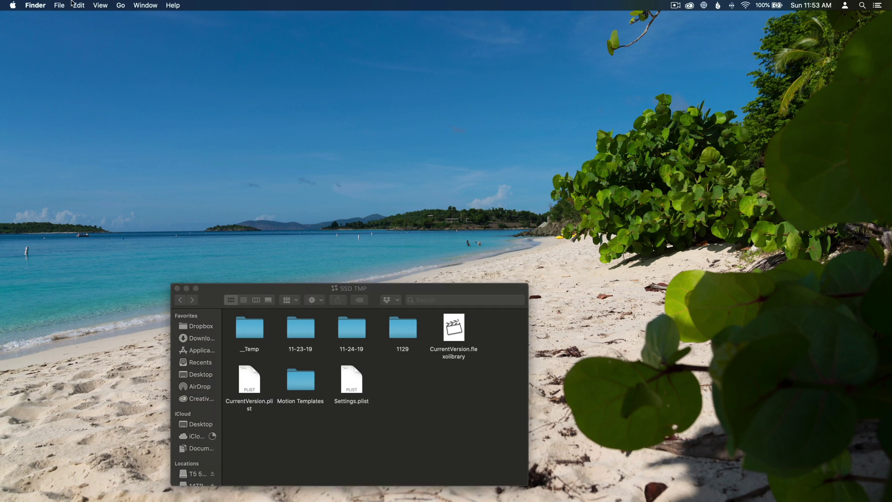
{"action": "left_click", "coordinate": [63, 5]}
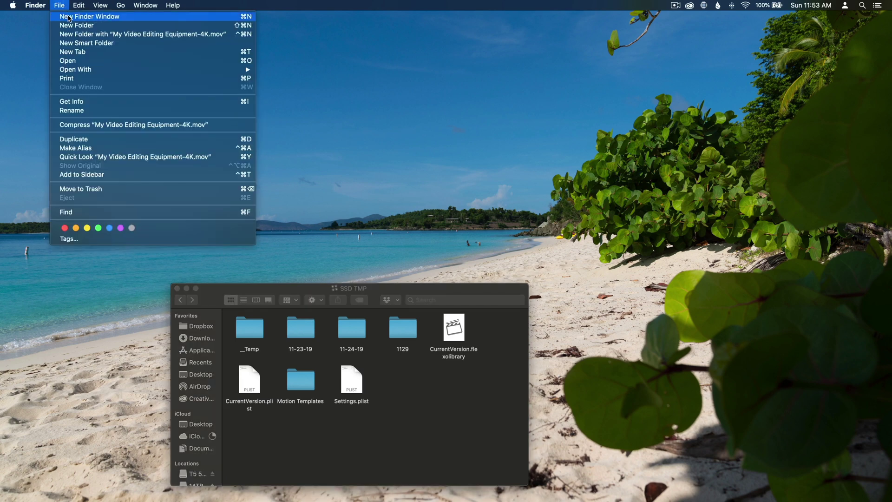
{"action": "left_click", "coordinate": [71, 25]}
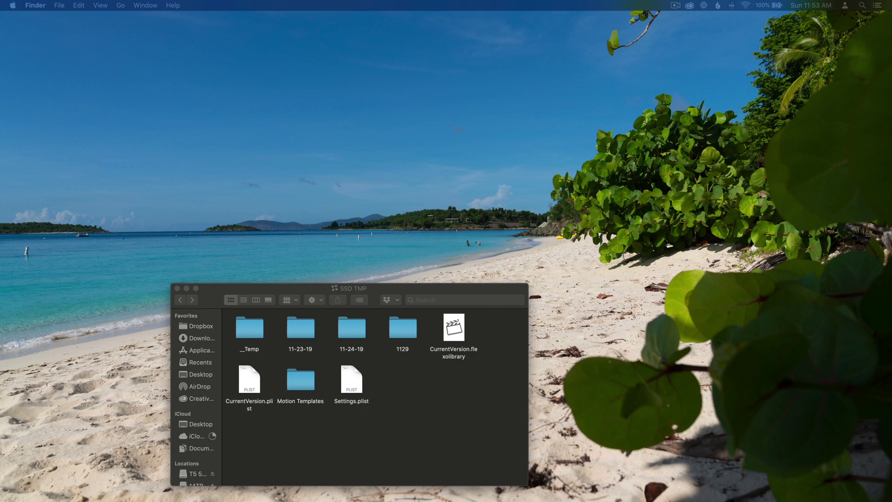
{"action": "key", "text": "super+shift+n"}
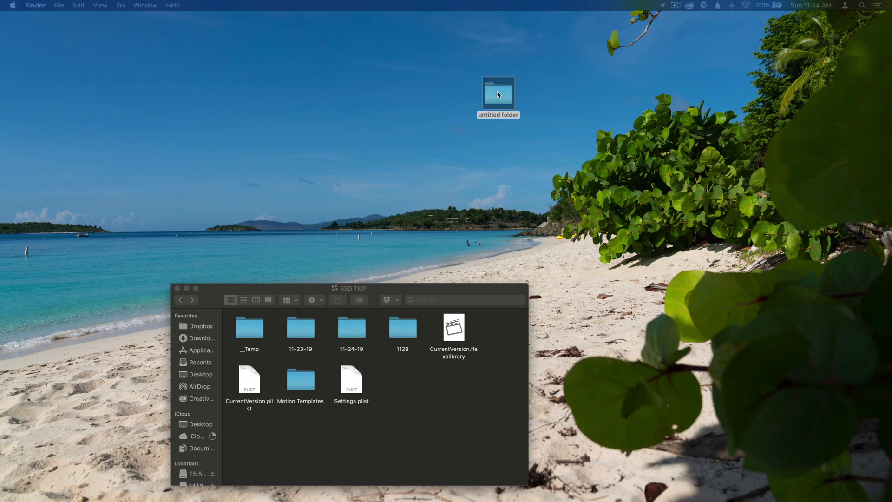
{"action": "left_click", "coordinate": [496, 116]}
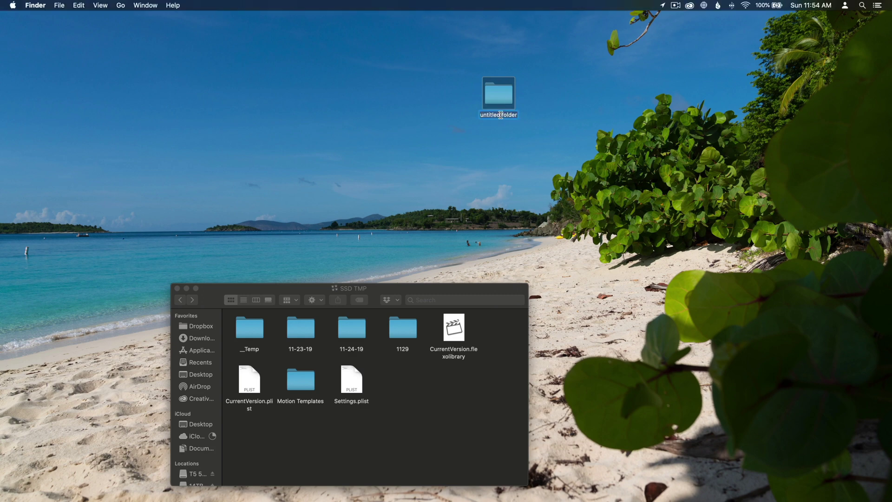
{"action": "type", "text": "Repaired"}
{"action": "key", "text": "Return"}
- Open the Repaired folder and create a subfolder in it named Repaired 11-23-19
{"action": "double_click", "coordinate": [499, 95]}
{"action": "left_click_drag", "start_coordinate": [320, 297], "coordinate": [314, 61]}
{"action": "left_click", "coordinate": [67, 4]}
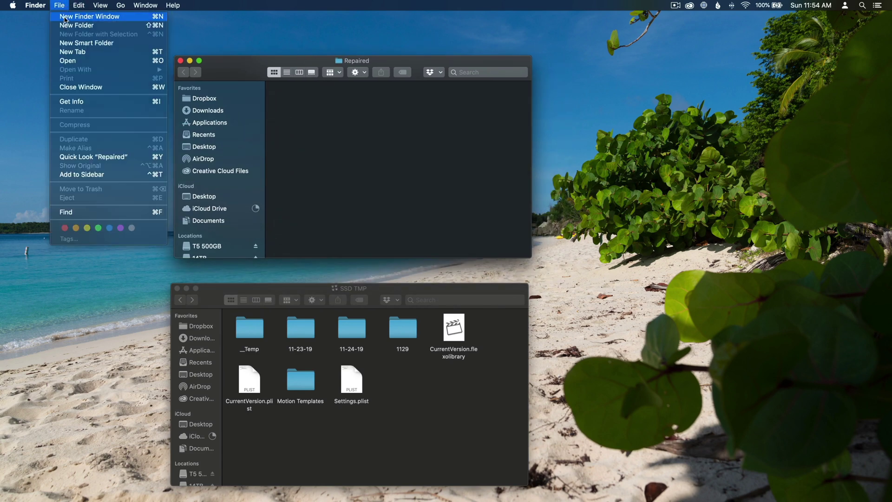
{"action": "left_click", "coordinate": [68, 25]}
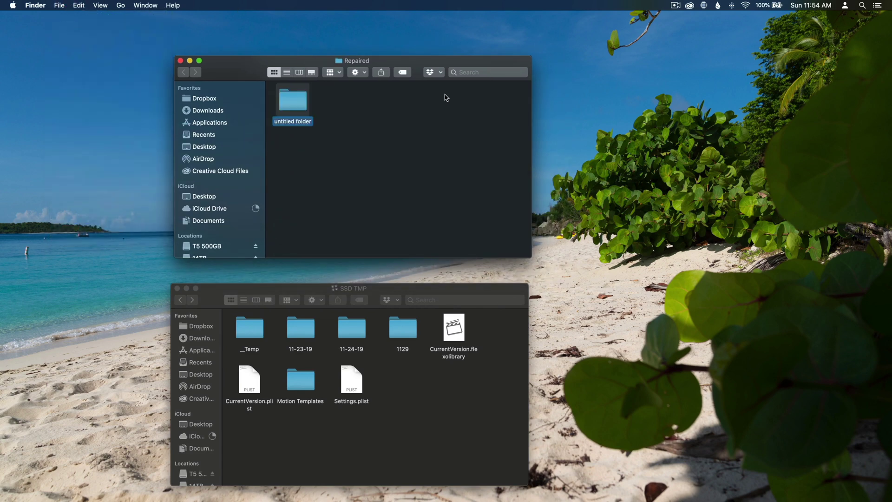
{"action": "type", "text": "Repaired 11-23-19"}
{"action": "key", "text": "Return"}
- Open the Repaired 11-23-19 subfolder as the destination and select every file in the 11-23-19 event's Original Media folder
{"action": "left_click_drag", "start_coordinate": [306, 67], "coordinate": [635, 61]}
{"action": "double_click", "coordinate": [620, 95]}
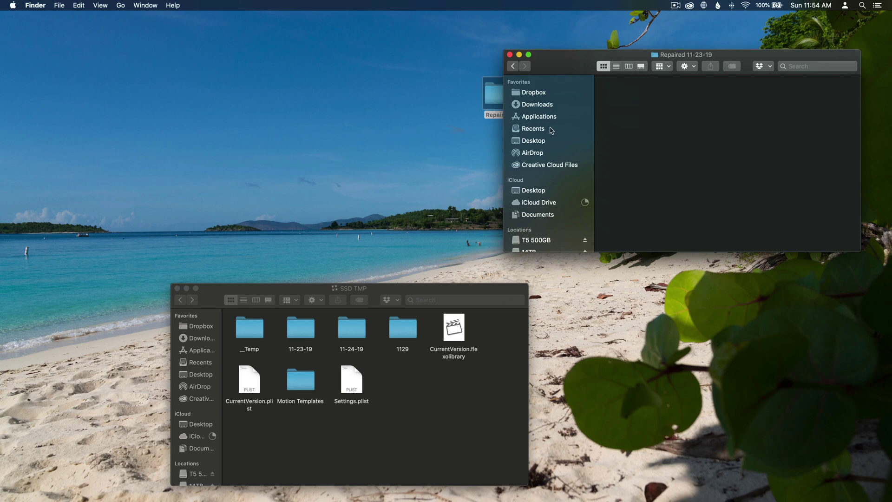
{"action": "left_click", "coordinate": [314, 325]}
{"action": "double_click", "coordinate": [315, 325]}
{"action": "double_click", "coordinate": [459, 327]}
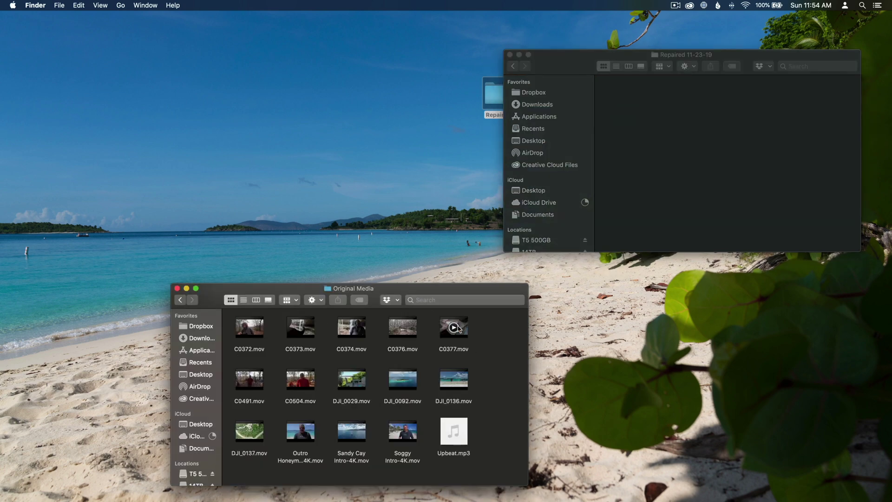
{"action": "left_click_drag", "start_coordinate": [501, 333], "coordinate": [241, 480]}
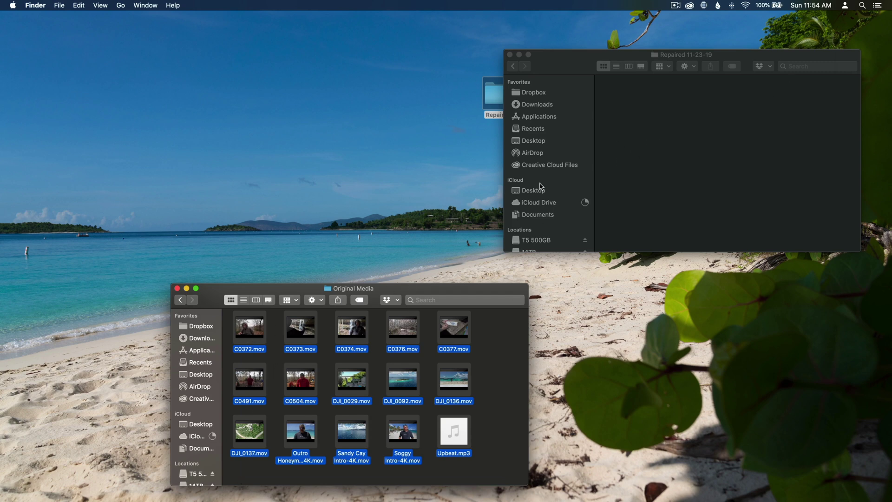
- Return to the Repaired folder and to the top level of the SSD TMP package, and select the 11-24-19 event folder
{"action": "left_click", "coordinate": [512, 66]}
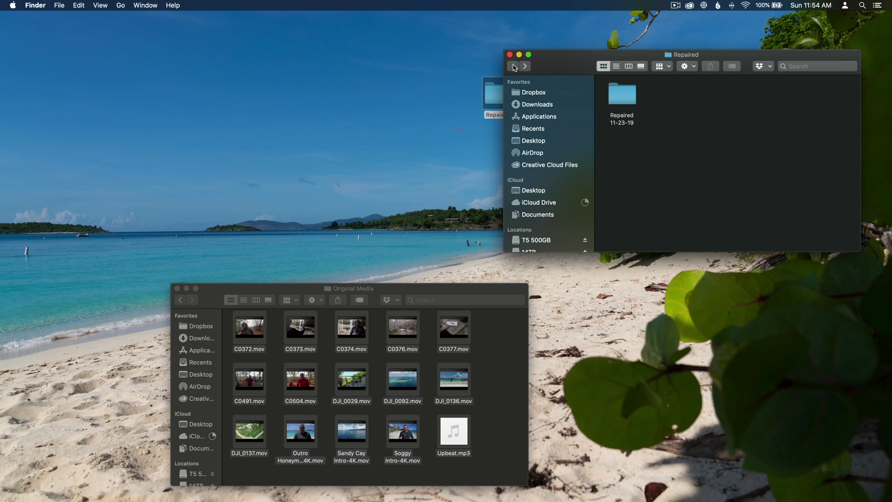
{"action": "left_click", "coordinate": [182, 301]}
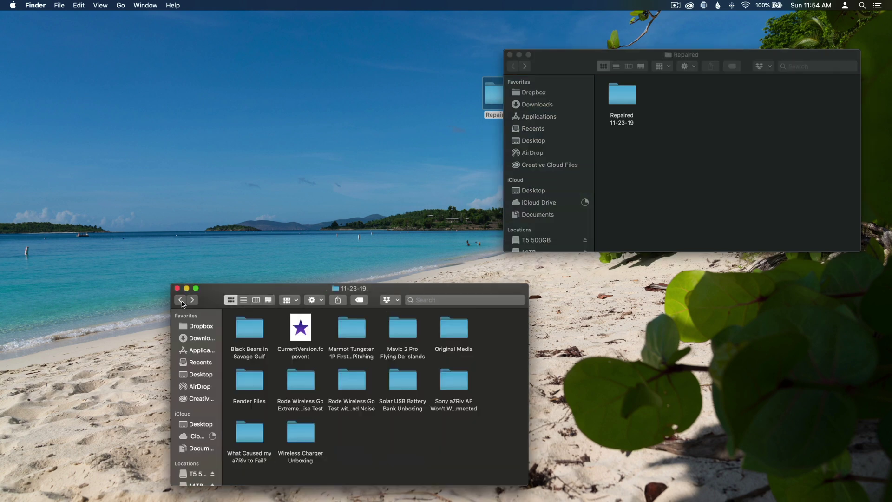
{"action": "left_click", "coordinate": [181, 300]}
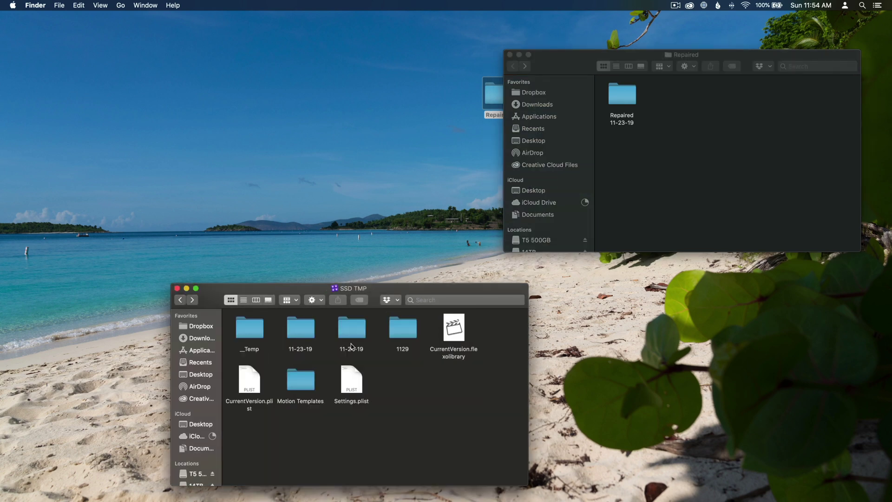
{"action": "left_click", "coordinate": [354, 352]}
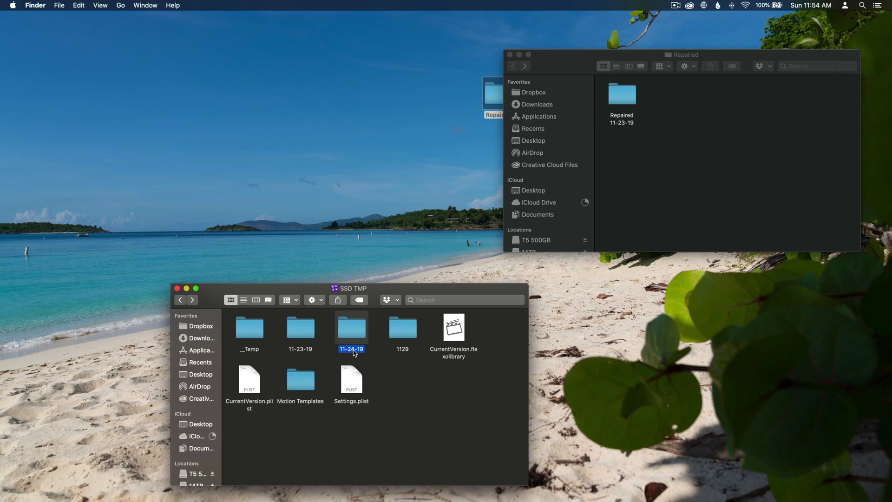
- Open the 11-24-19 event folder and view the files in its Original Media folder
{"action": "double_click", "coordinate": [354, 352]}
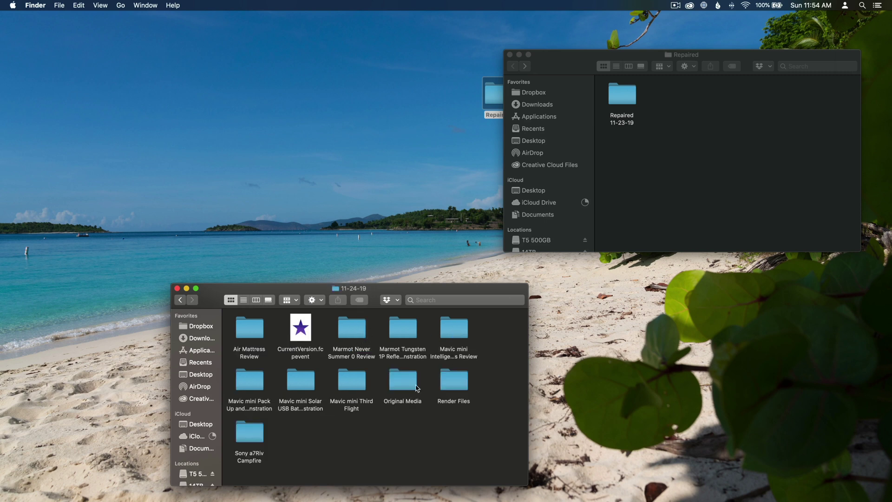
{"action": "double_click", "coordinate": [405, 383]}
{"action": "mouse_move", "coordinate": [505, 334]}
{"action": "left_mouse_down"}
{"action": "mouse_move", "coordinate": [310, 337]}
{"action": "mouse_move", "coordinate": [241, 400]}
{"action": "mouse_move", "coordinate": [455, 339]}
{"action": "mouse_move", "coordinate": [490, 341]}
{"action": "left_mouse_up"}
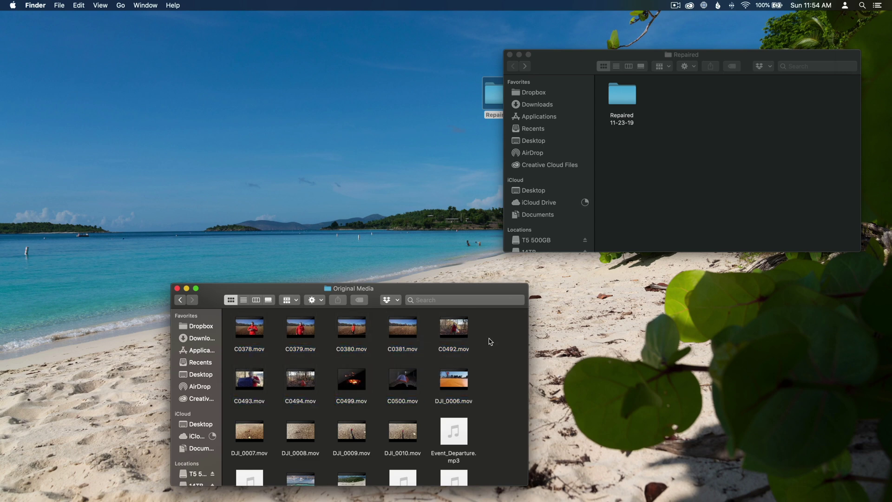
- Look inside the Repaired 11-23-19 subfolder and go back to the Repaired folder
{"action": "left_click", "coordinate": [704, 122]}
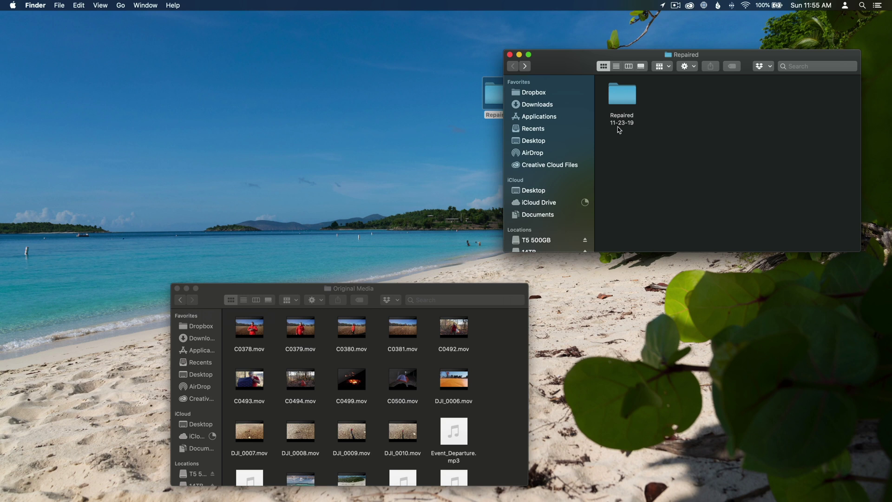
{"action": "double_click", "coordinate": [628, 94]}
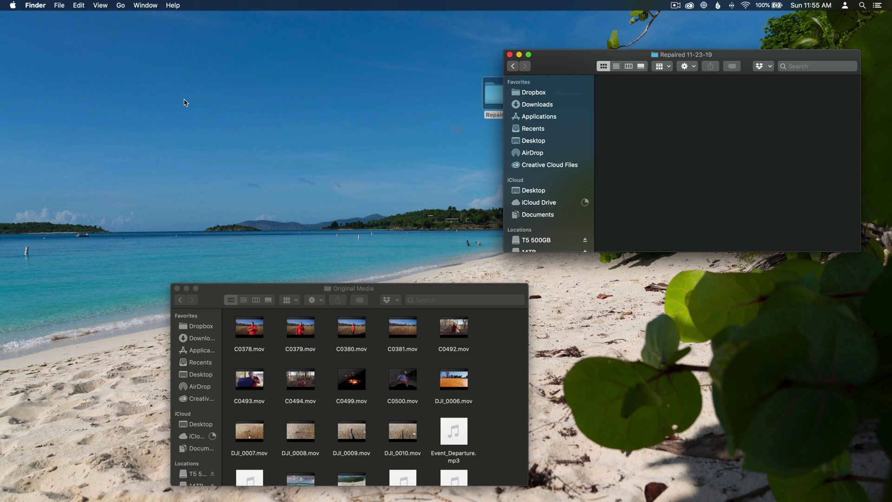
{"action": "left_click", "coordinate": [516, 68]}
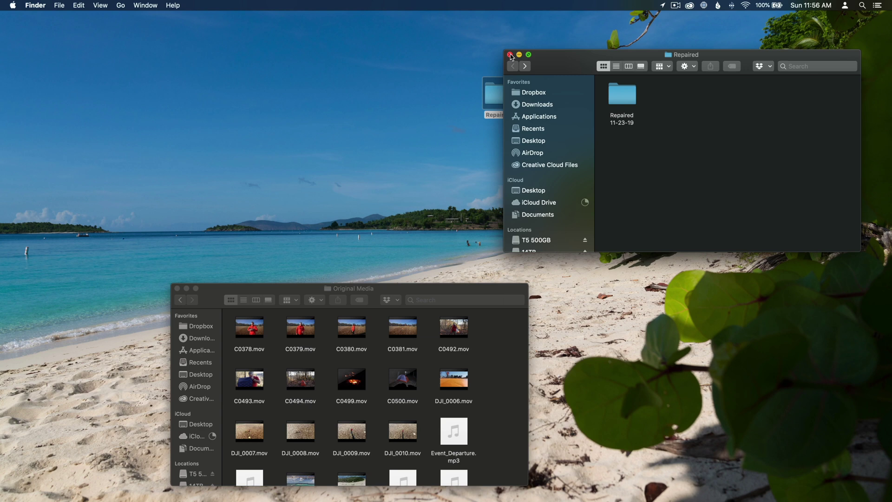
- Return from the 11-24-19 event's Original Media folder to the top level of the SSD TMP package, moving its window higher on the desktop
{"action": "left_click", "coordinate": [179, 302]}
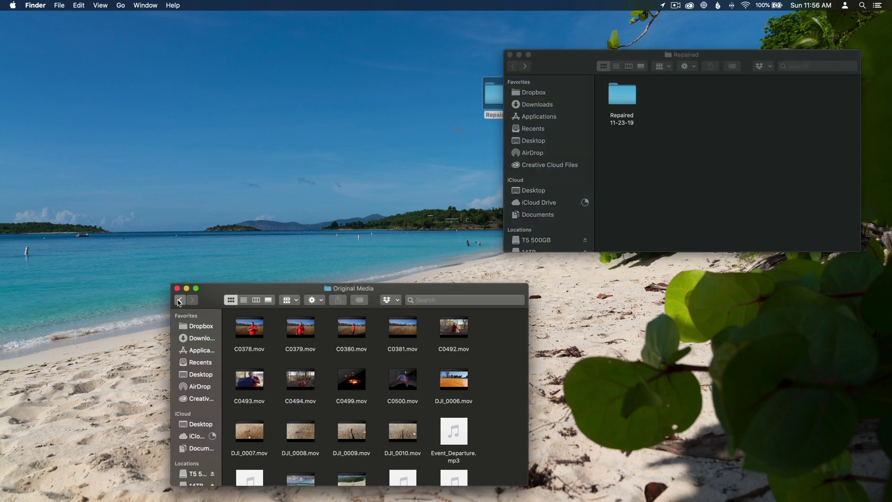
{"action": "left_click", "coordinate": [178, 301]}
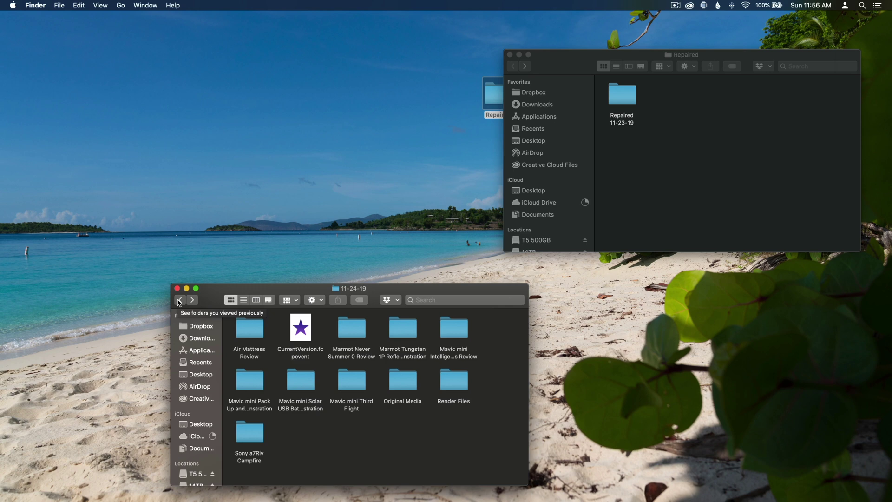
{"action": "left_click_drag", "start_coordinate": [305, 287], "coordinate": [312, 132]}
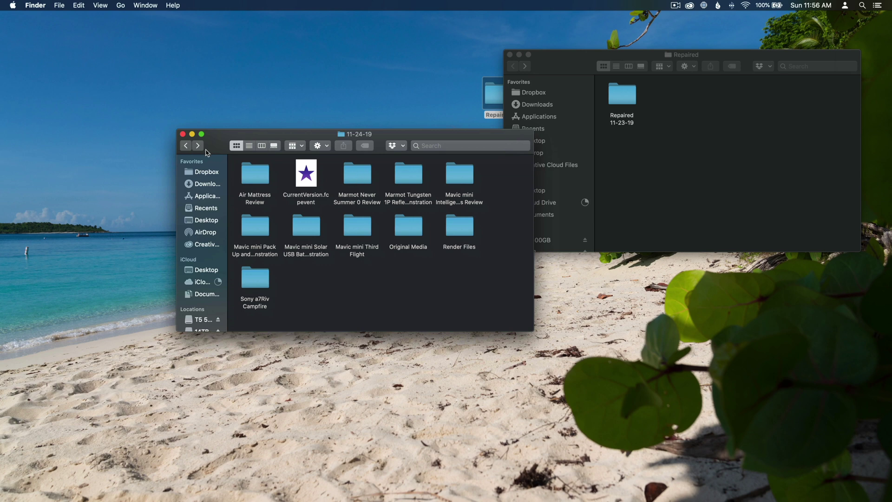
{"action": "left_click", "coordinate": [185, 146]}
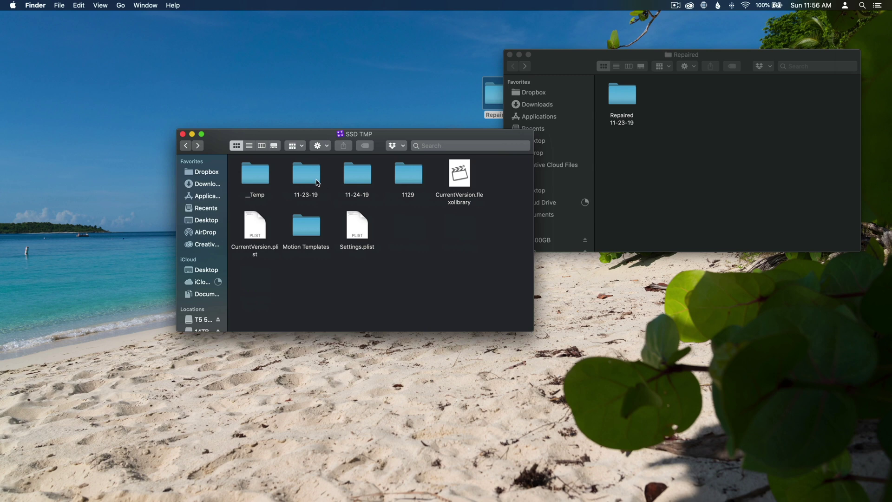
- Inspect the Rode Wireless Go Extreme Background Noise Test project folder in the 11-23-19 event, and return to the package's top level
{"action": "double_click", "coordinate": [302, 172]}
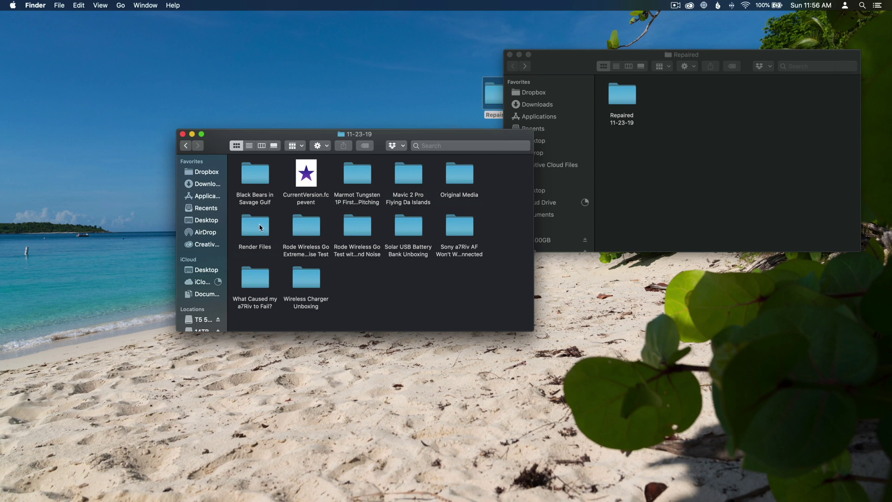
{"action": "double_click", "coordinate": [304, 231]}
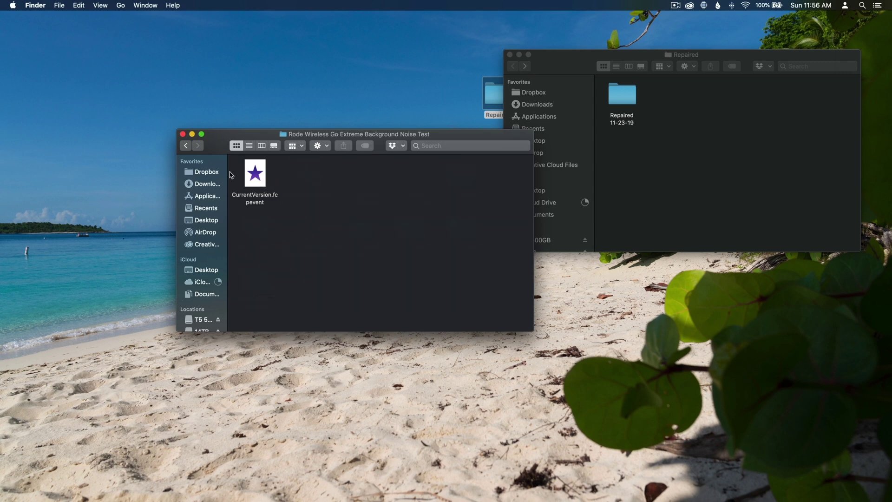
{"action": "left_click", "coordinate": [186, 146]}
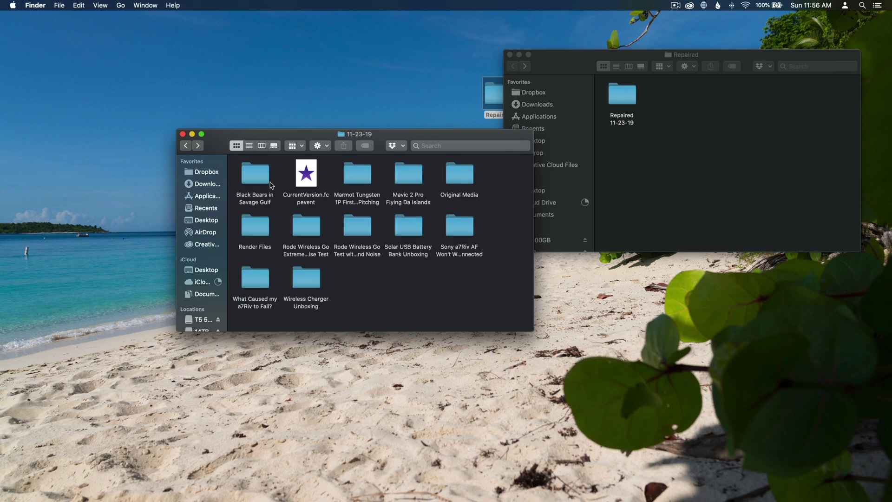
{"action": "left_click", "coordinate": [186, 146]}
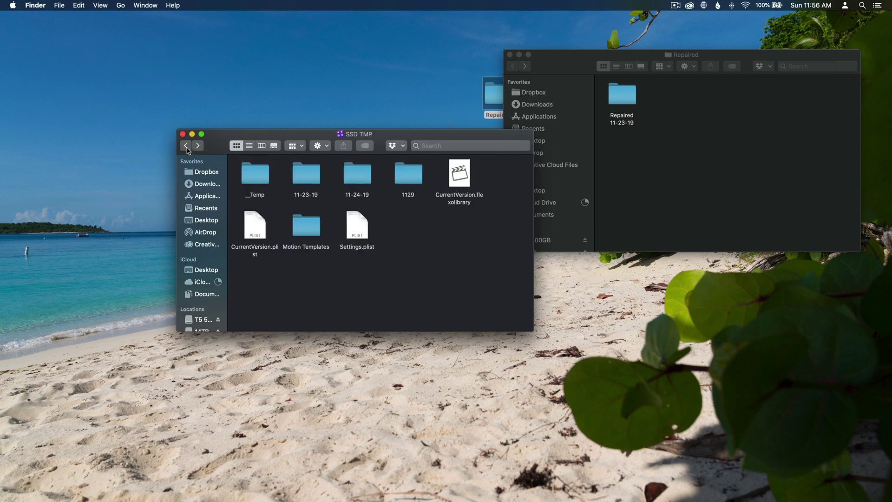